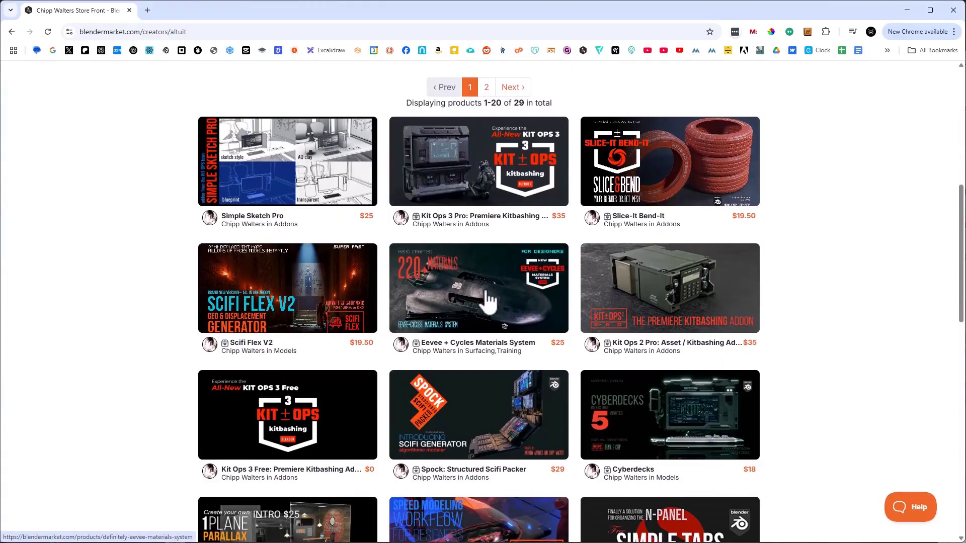
Open the Eevee + Cycles Materials product page from the creator's Blender Market listing.
{"action": "left_click", "coordinate": [492, 295]}
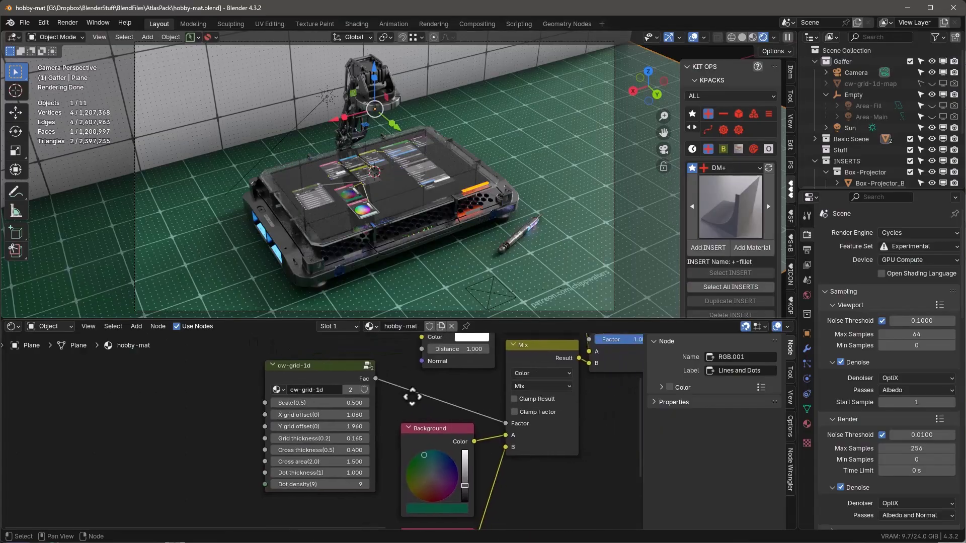
Select the wall plane and make its material's Background colour blue.
{"action": "left_click", "coordinate": [241, 94]}
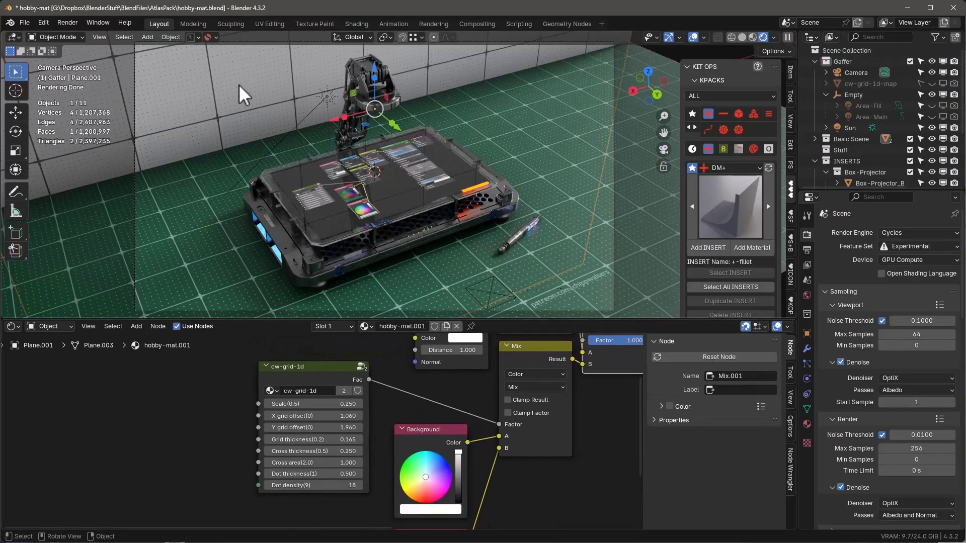
{"action": "middle_click_drag", "start_coordinate": [507, 515], "coordinate": [460, 442]}
{"action": "scroll", "coordinate": [459, 432], "scroll_direction": "up", "scroll_amount": 1}
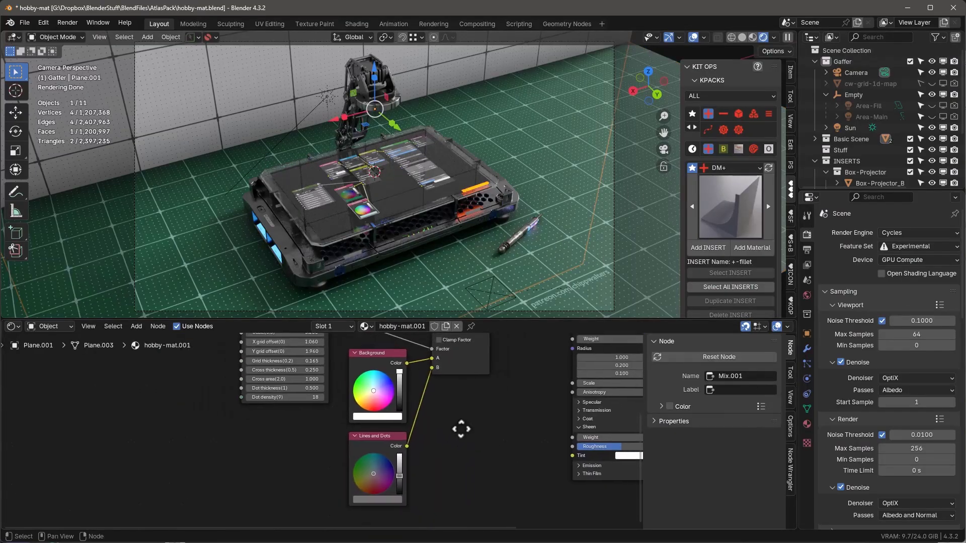
{"action": "left_click", "coordinate": [381, 417]}
{"action": "left_click", "coordinate": [382, 252]}
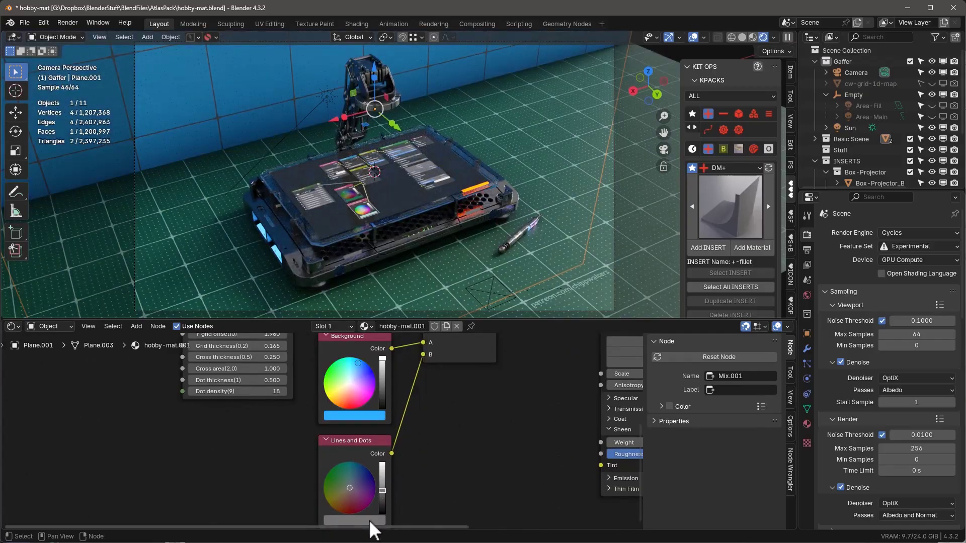
Change the Lines and Dots colour from white to light blue.
{"action": "left_click_drag", "start_coordinate": [382, 517], "coordinate": [383, 465]}
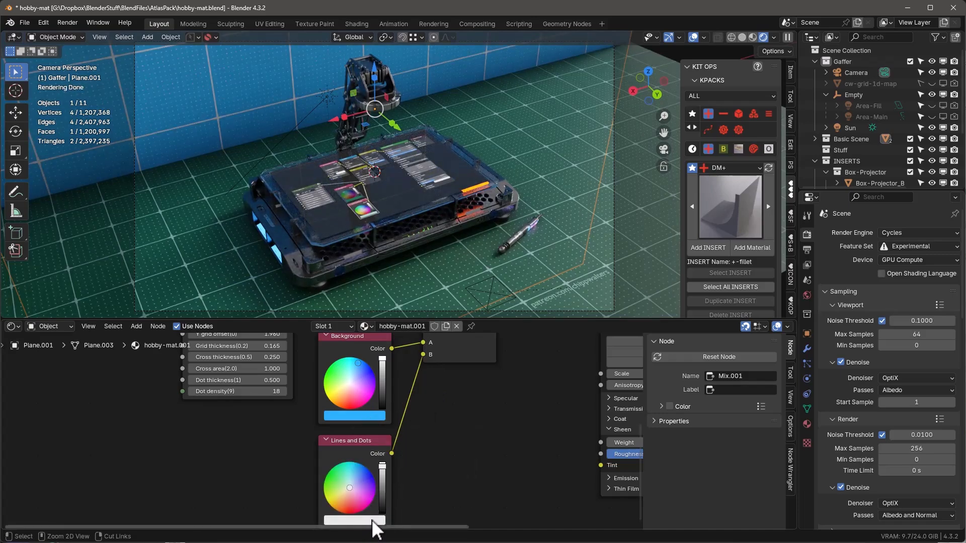
{"action": "left_click", "coordinate": [383, 469]}
{"action": "scroll", "coordinate": [461, 435], "scroll_direction": "down", "scroll_amount": 1}
{"action": "left_click_drag", "start_coordinate": [372, 476], "coordinate": [374, 475]}
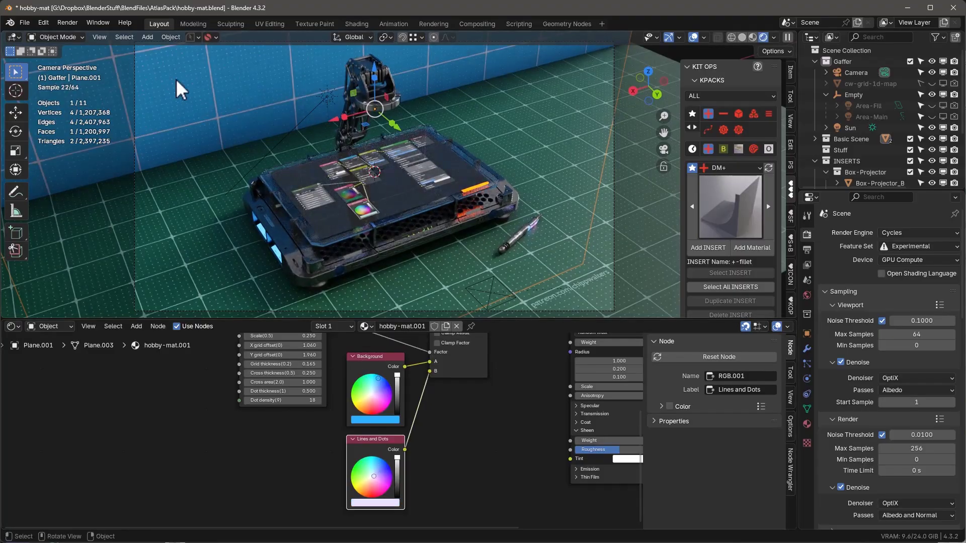
{"action": "left_click", "coordinate": [391, 502]}
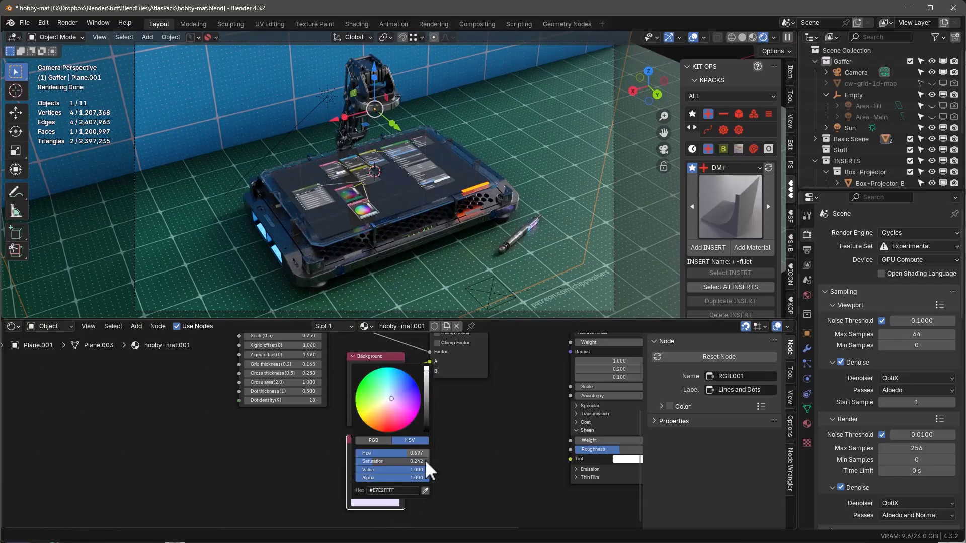
{"action": "left_click_drag", "start_coordinate": [403, 402], "coordinate": [395, 389]}
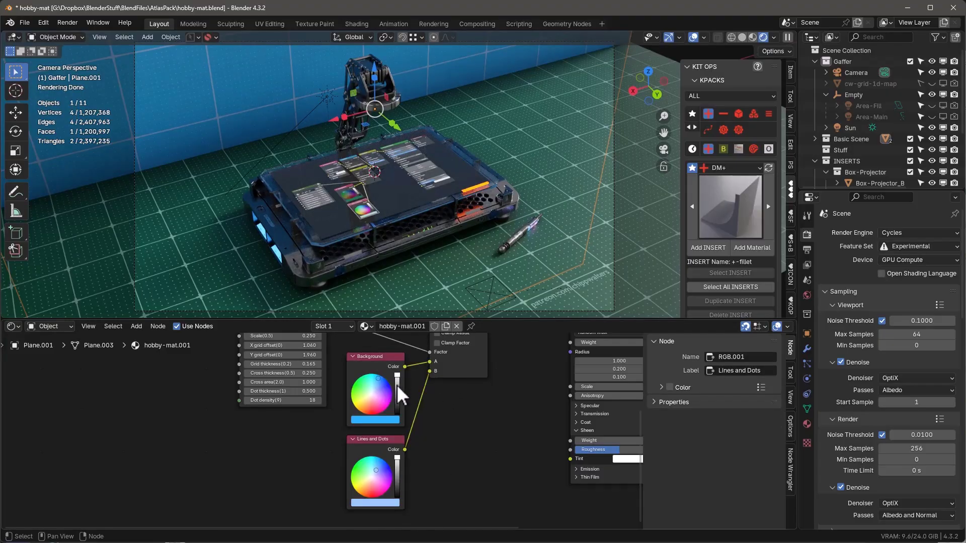
Darken the blue background and set the cw-grid-1d Scale to 0.500.
{"action": "left_click_drag", "start_coordinate": [397, 376], "coordinate": [397, 393]}
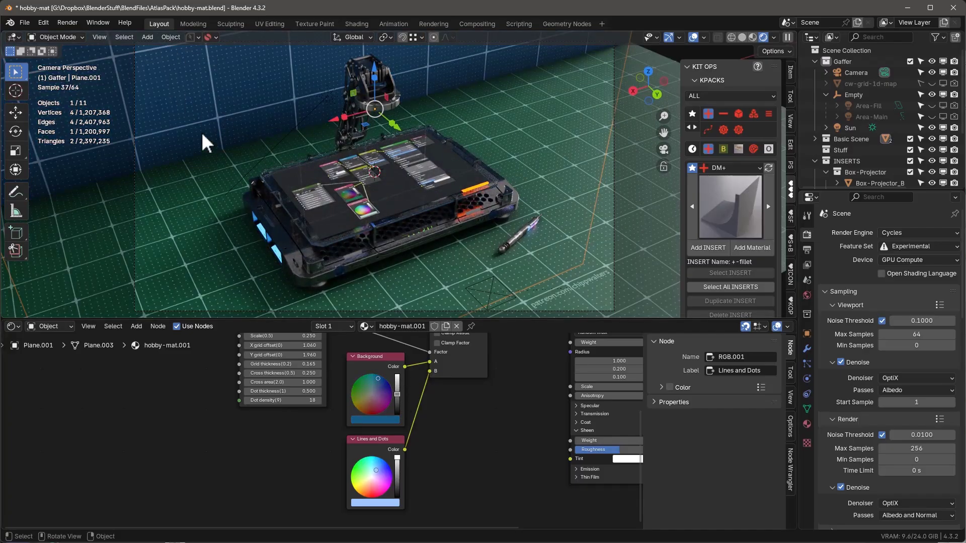
{"action": "middle_click_drag", "start_coordinate": [307, 453], "coordinate": [353, 520]}
{"action": "scroll", "coordinate": [248, 420], "scroll_direction": "up", "scroll_amount": 2}
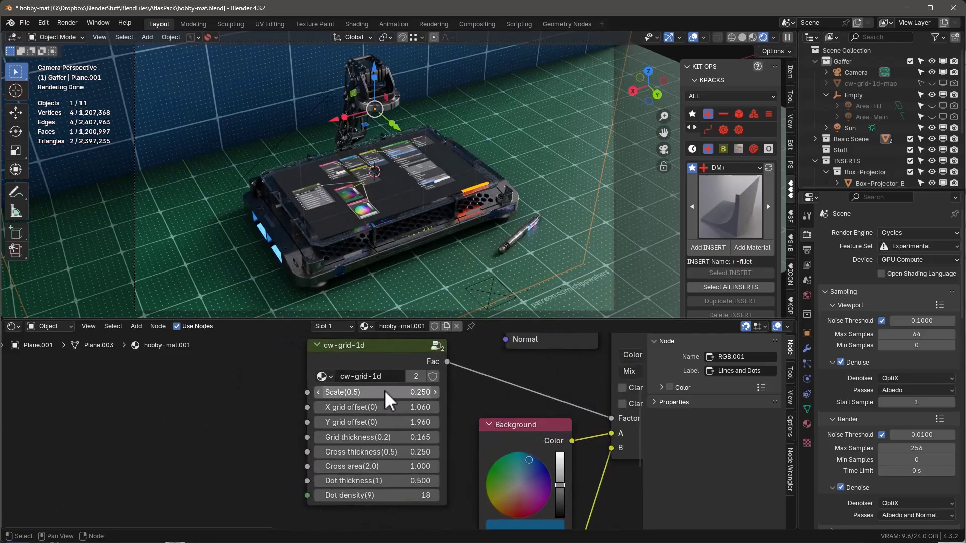
{"action": "left_click_drag", "start_coordinate": [388, 398], "coordinate": [427, 399]}
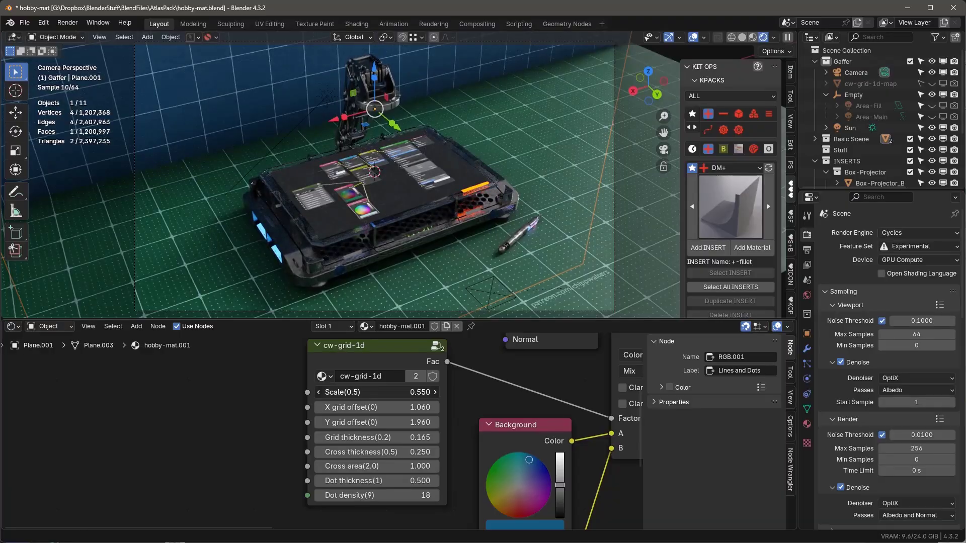
{"action": "scroll", "coordinate": [368, 432], "scroll_direction": "down", "scroll_amount": 5}
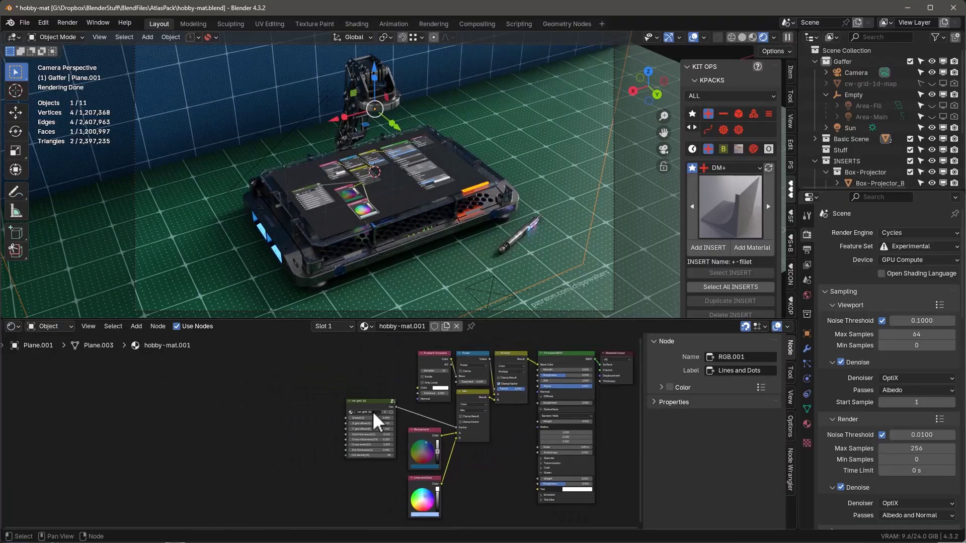
{"action": "scroll", "coordinate": [376, 405], "scroll_direction": "up", "scroll_amount": 5}
{"action": "middle_click_drag", "start_coordinate": [394, 372], "coordinate": [350, 340]}
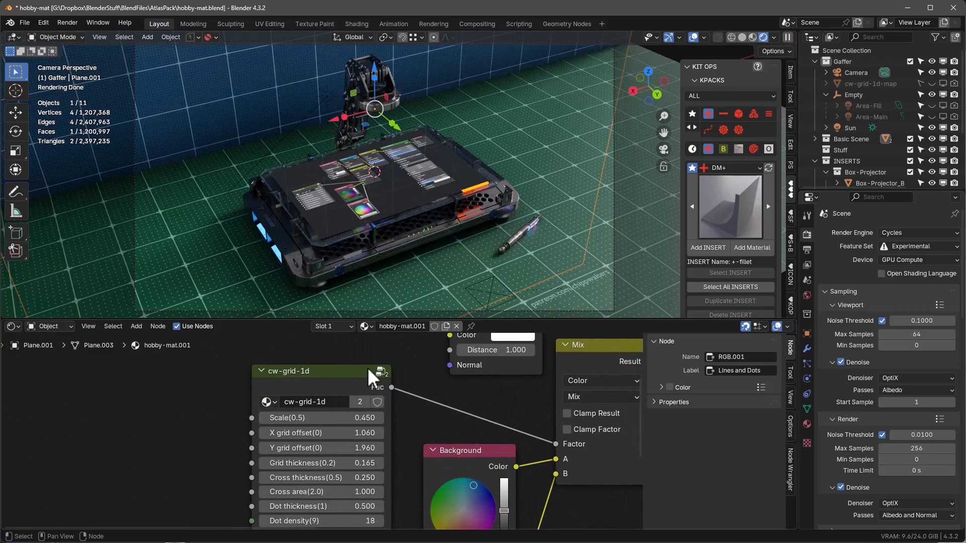
{"action": "scroll", "coordinate": [312, 412], "scroll_direction": "up", "scroll_amount": 1}
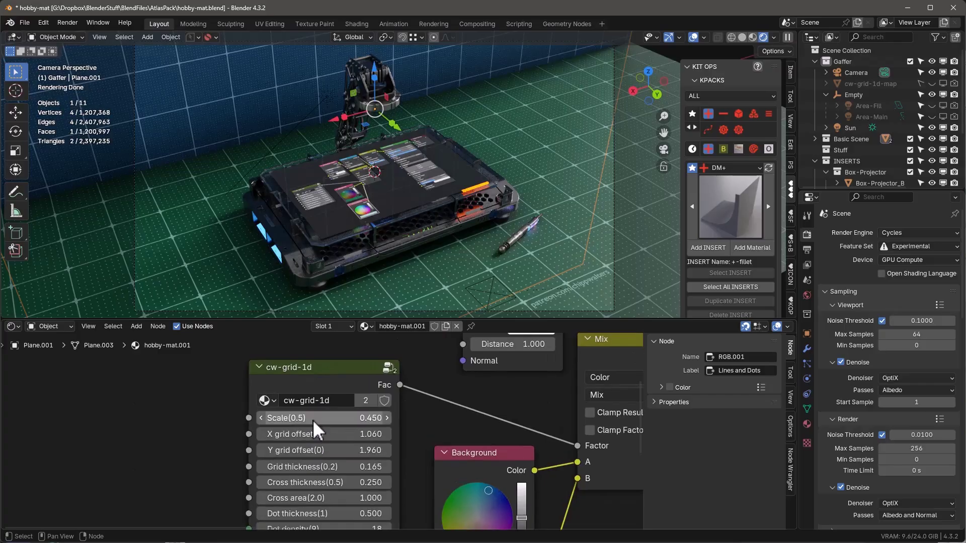
{"action": "left_click_drag", "start_coordinate": [313, 420], "coordinate": [307, 416]}
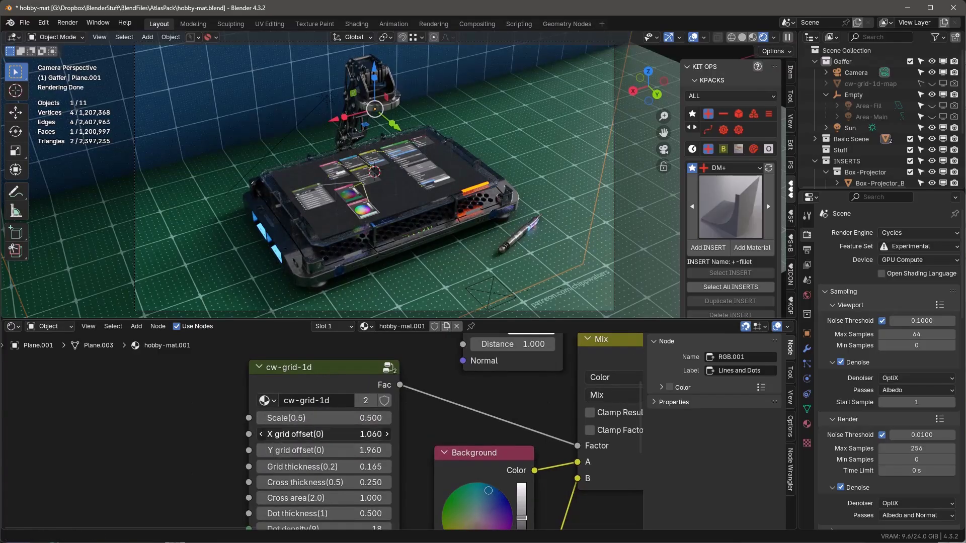
Set X grid offset to 1.260 and Grid thickness to 0.300.
{"action": "left_click_drag", "start_coordinate": [311, 434], "coordinate": [325, 434]}
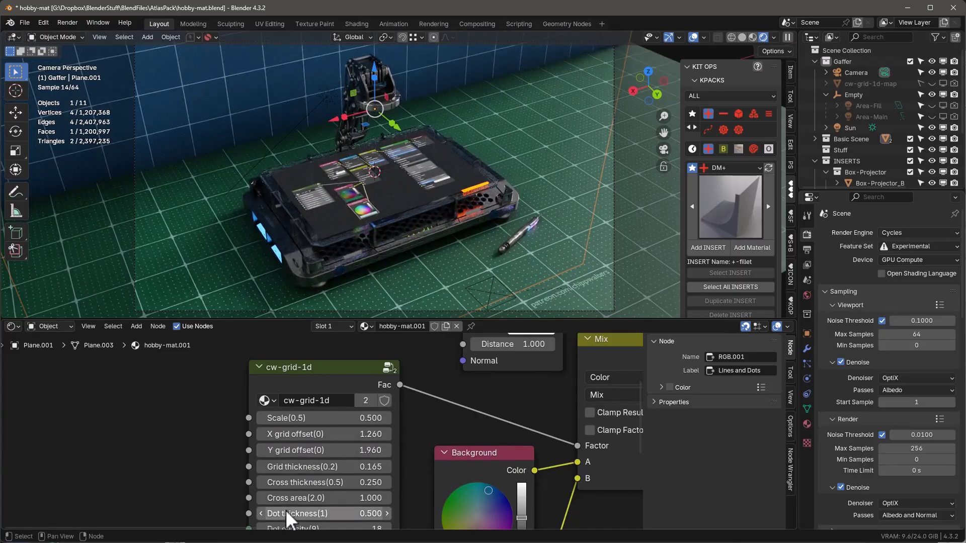
{"action": "left_click", "coordinate": [317, 466]}
{"action": "key", "text": "BackSpace"}
{"action": "type", "text": ".3"}
{"action": "key", "text": "Return"}
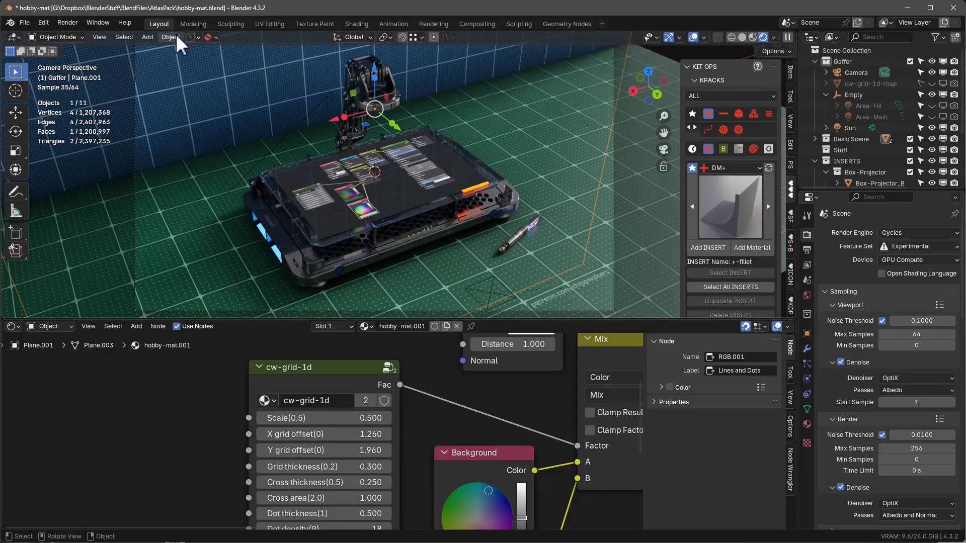
Raise the cw-grid-1d node's Cross thickness to 0.950.
{"action": "middle_click_drag", "start_coordinate": [322, 470], "coordinate": [319, 449]}
{"action": "scroll", "coordinate": [329, 455], "scroll_direction": "up", "scroll_amount": 2}
{"action": "left_click_drag", "start_coordinate": [342, 444], "coordinate": [556, 460]}
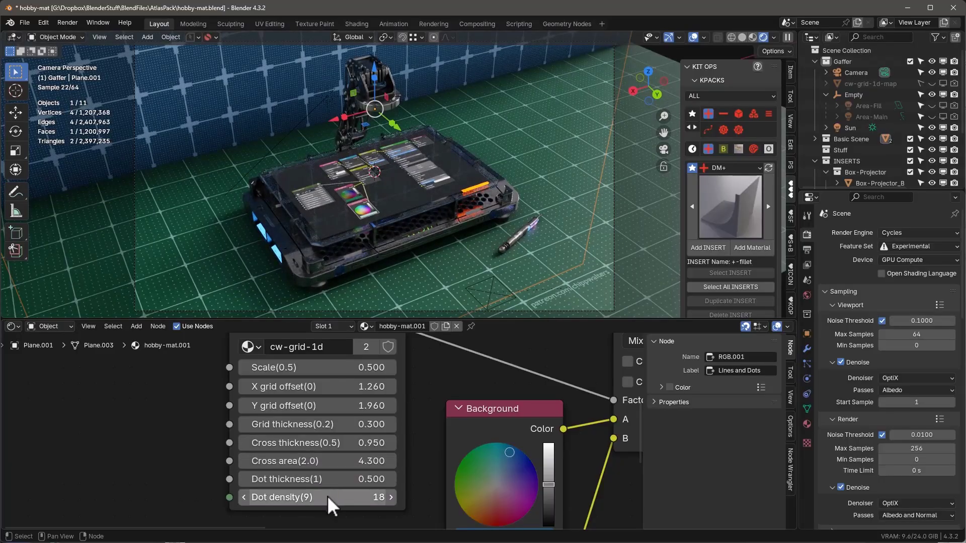
Set Dot thickness to 1.000 and Dot density to 9.
{"action": "mouse_move", "coordinate": [330, 478]}
{"action": "left_mouse_down"}
{"action": "mouse_move", "coordinate": [363, 478]}
{"action": "mouse_move", "coordinate": [307, 478]}
{"action": "mouse_move", "coordinate": [330, 478]}
{"action": "left_mouse_up"}
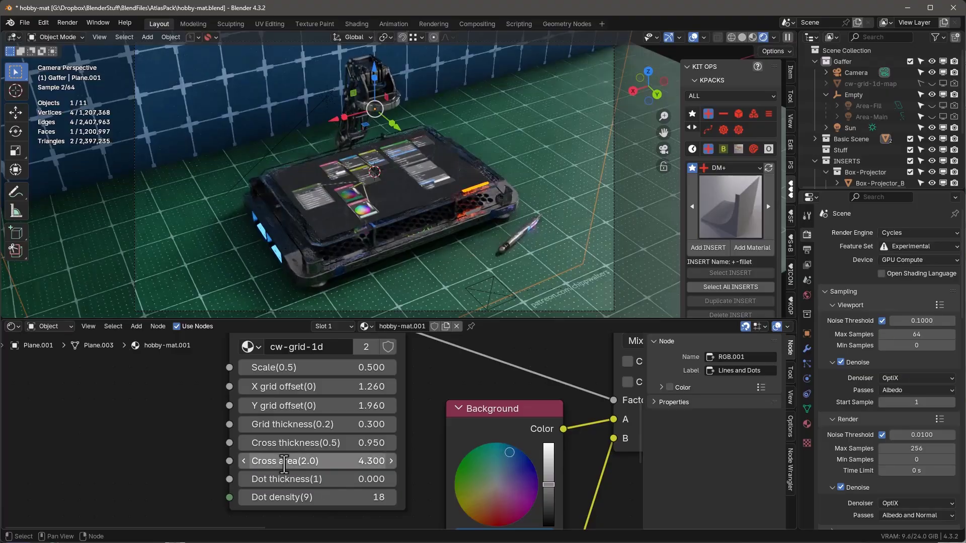
{"action": "left_click", "coordinate": [319, 479]}
{"action": "type", "text": "1"}
{"action": "key", "text": "Return"}
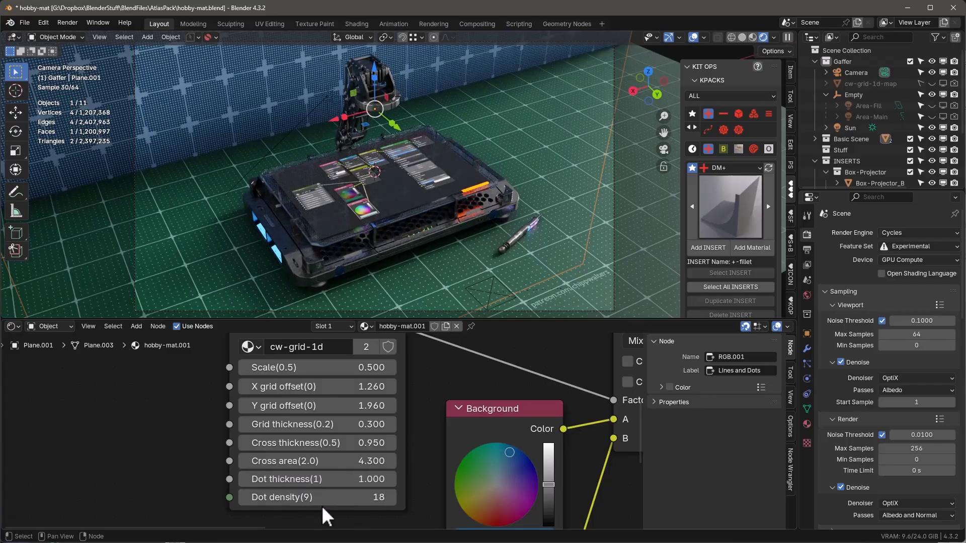
{"action": "left_click_drag", "start_coordinate": [359, 508], "coordinate": [350, 508]}
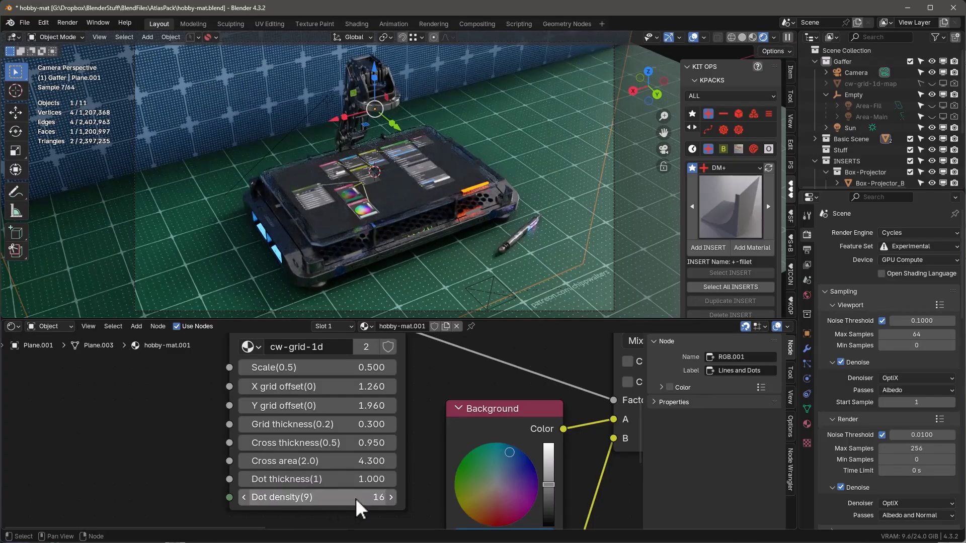
{"action": "left_click", "coordinate": [357, 499]}
{"action": "type", "text": "9"}
{"action": "key", "text": "Return"}
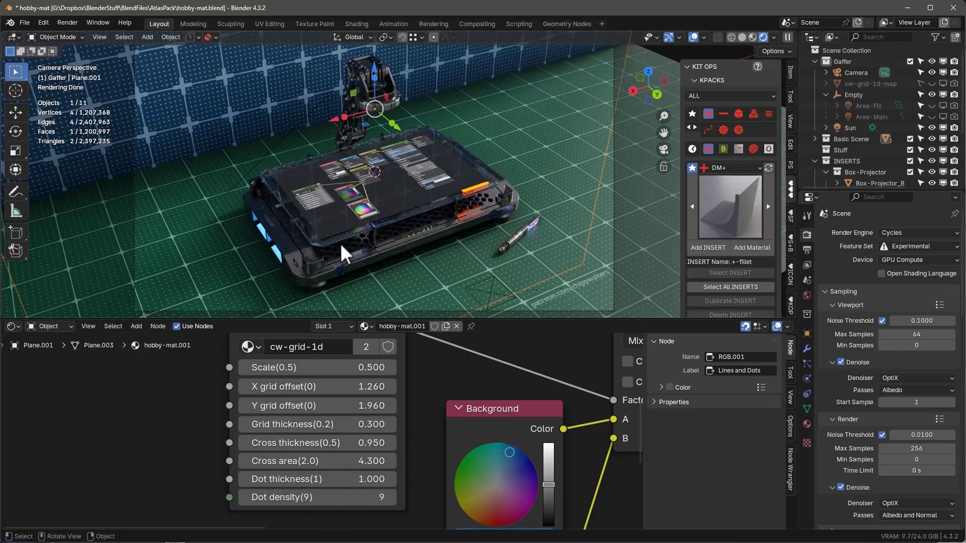
{"action": "scroll", "coordinate": [424, 412], "scroll_direction": "down", "scroll_amount": 3}
{"action": "scroll", "coordinate": [425, 412], "scroll_direction": "up", "scroll_amount": 2}
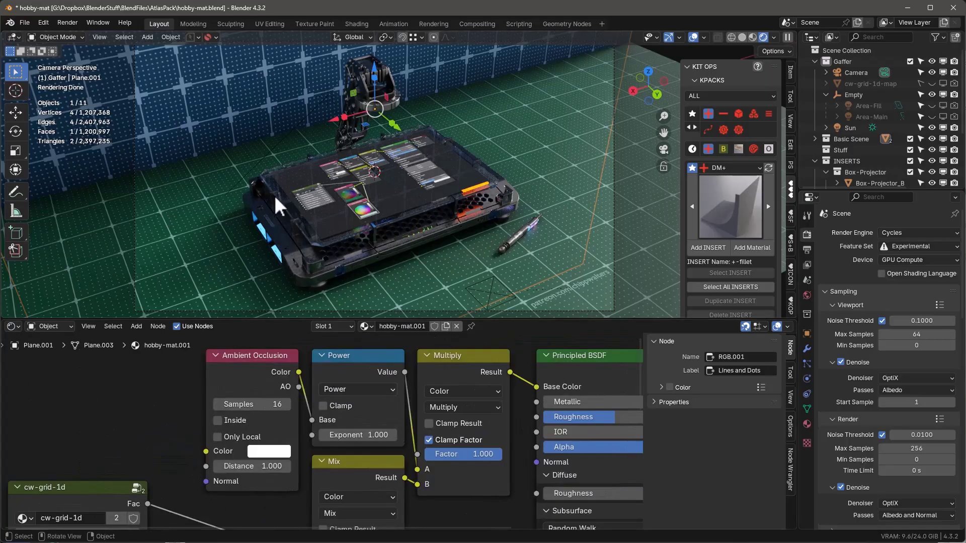
{"action": "left_click_drag", "start_coordinate": [405, 477], "coordinate": [533, 389]}
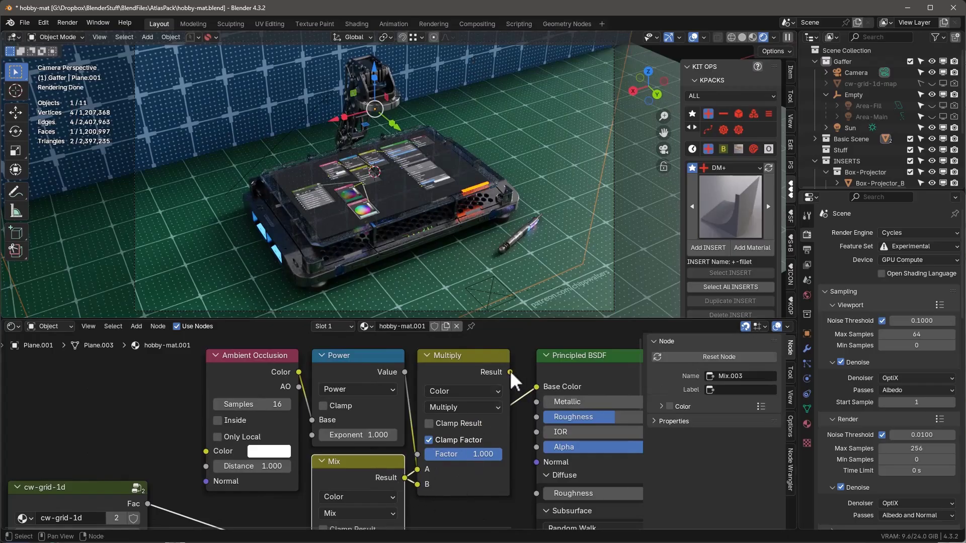
{"action": "left_click_drag", "start_coordinate": [510, 372], "coordinate": [532, 388]}
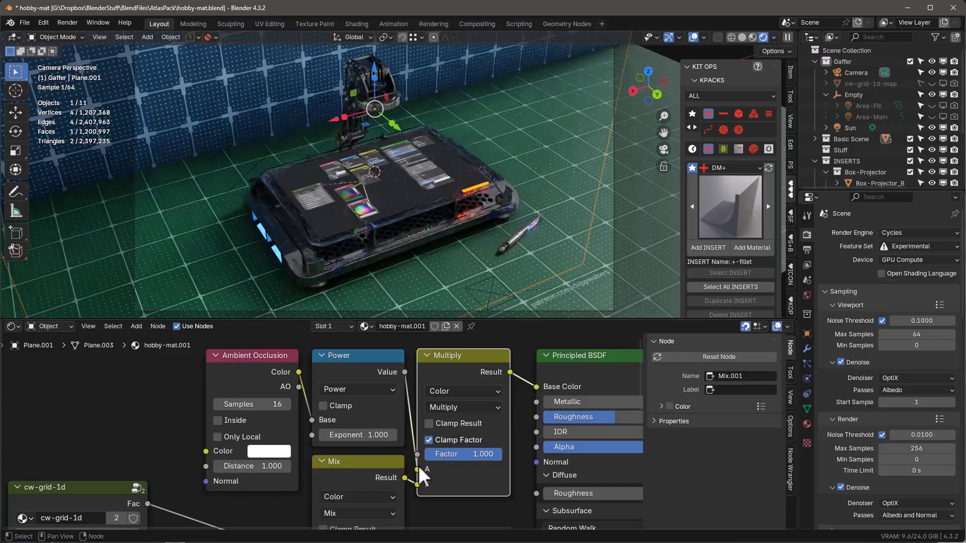
{"action": "left_click_drag", "start_coordinate": [362, 434], "coordinate": [398, 433]}
{"action": "left_click", "coordinate": [356, 438]}
{"action": "key", "text": "Escape"}
{"action": "key", "text": "ctrl+z"}
{"action": "key", "text": "ctrl+z"}
{"action": "key", "text": "ctrl+shift+z"}
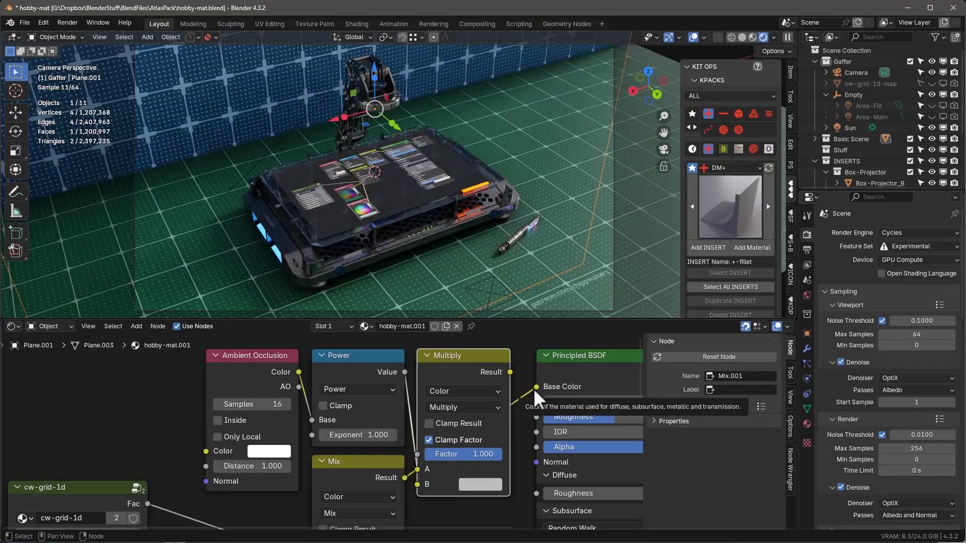
{"action": "scroll", "coordinate": [408, 490], "scroll_direction": "down", "scroll_amount": 1}
{"action": "left_click_drag", "start_coordinate": [404, 478], "coordinate": [522, 384]}
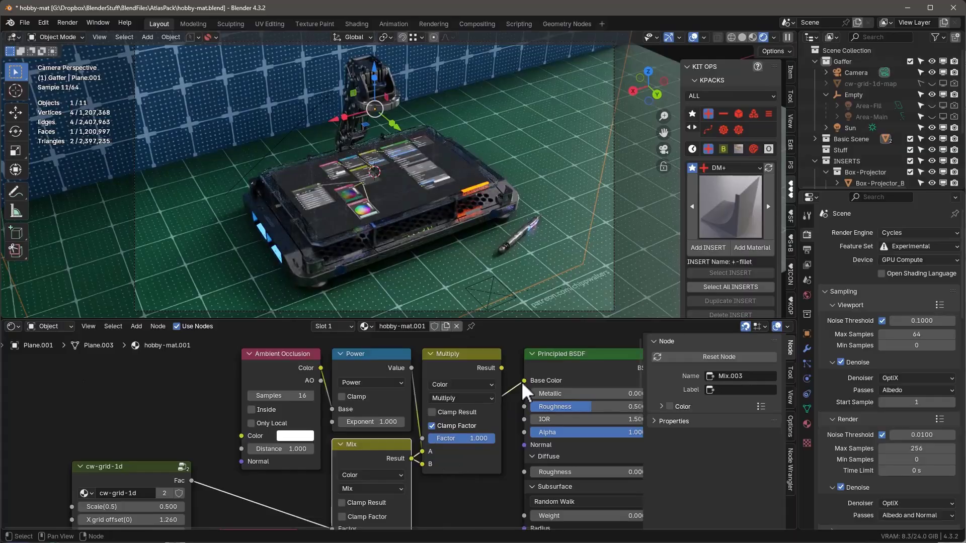
{"action": "key", "text": "ctrl+z"}
{"action": "scroll", "coordinate": [431, 409], "scroll_direction": "down", "scroll_amount": 2}
Switch KIT OPS to the cw-Other KPACK and browse its materials, including hobby-mat.
{"action": "scroll", "coordinate": [452, 364], "scroll_direction": "down", "scroll_amount": 3}
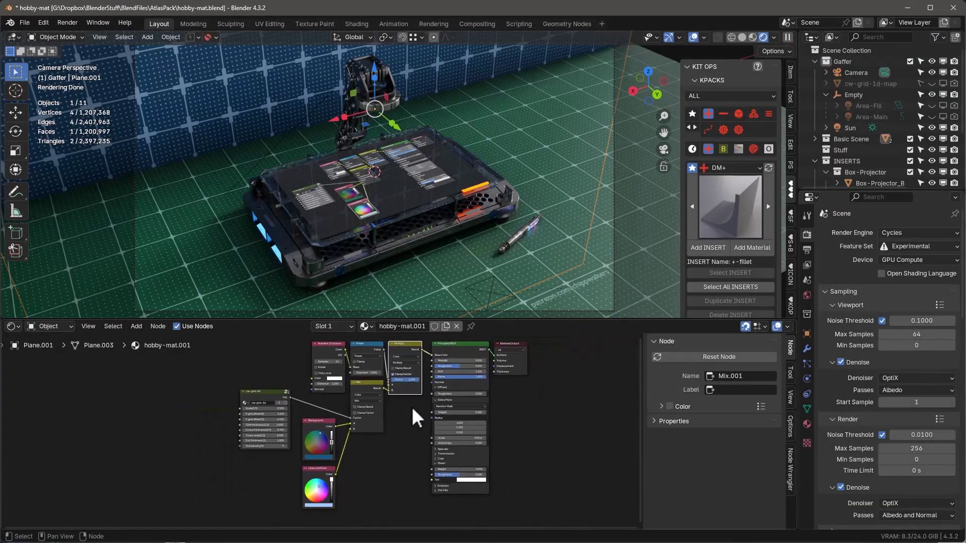
{"action": "left_click", "coordinate": [736, 167]}
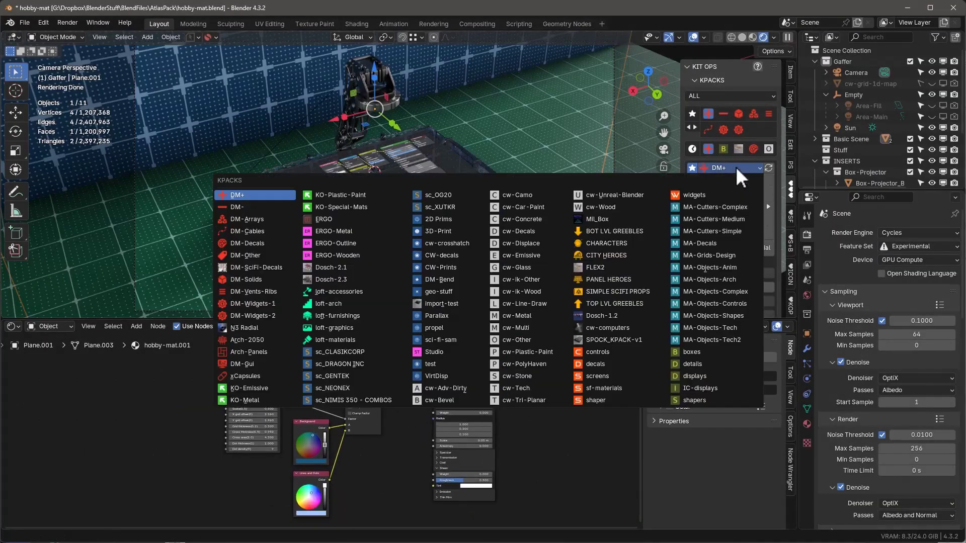
{"action": "left_click", "coordinate": [528, 336]}
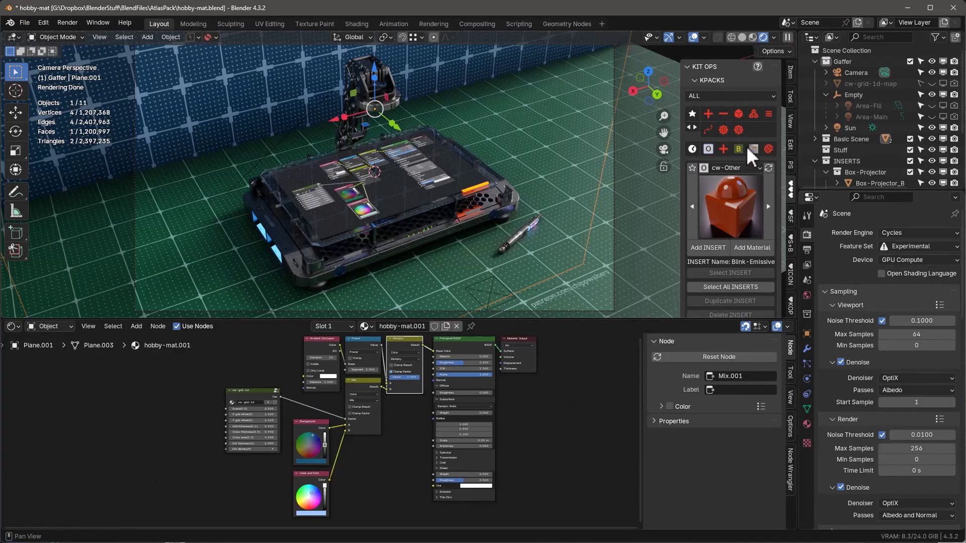
{"action": "left_click", "coordinate": [738, 192]}
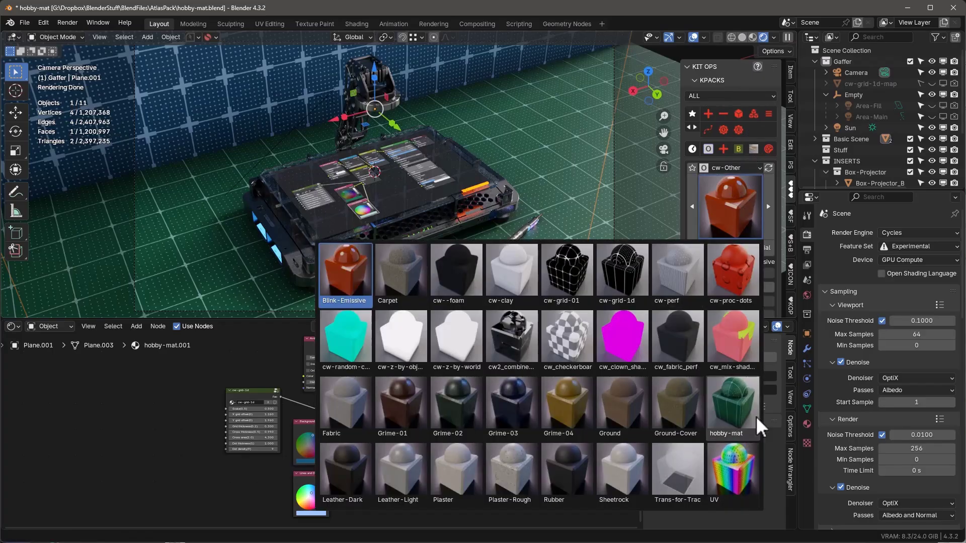